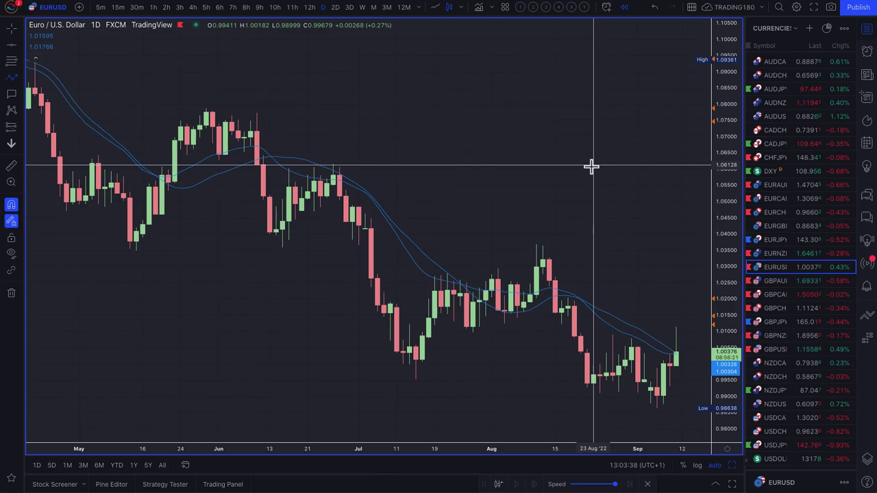
Step: Handwrite freehand letters with the Brush in the empty area above the recent EURUSD daily candles
{"action": "scroll", "coordinate": [590, 166], "scroll_direction": "up", "scroll_amount": 3}
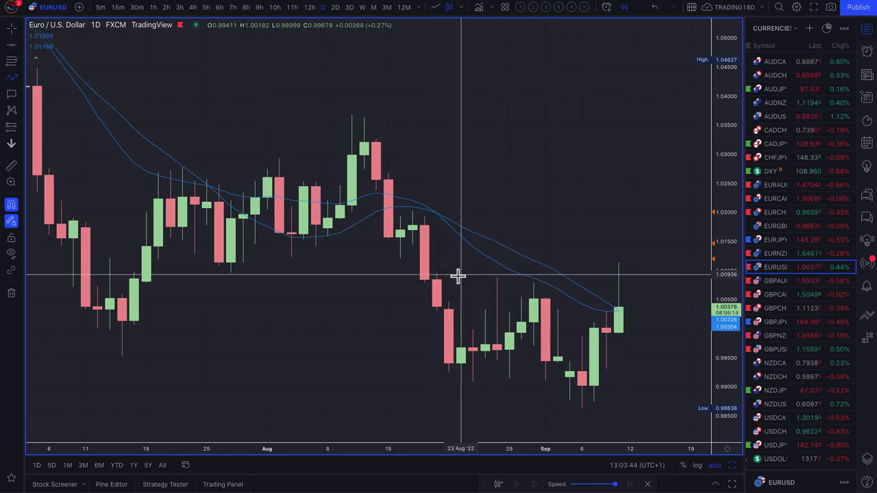
{"action": "scroll", "coordinate": [432, 270], "scroll_direction": "left", "scroll_amount": 3}
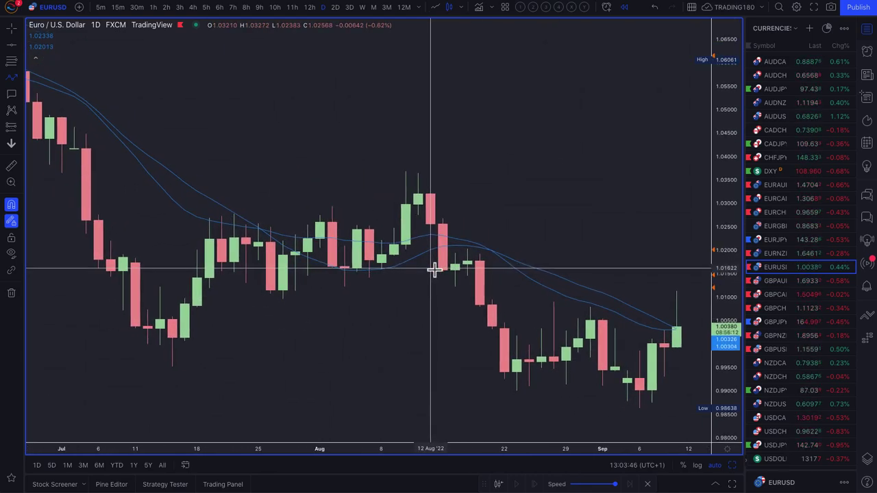
{"action": "scroll", "coordinate": [432, 270], "scroll_direction": "up", "scroll_amount": 5}
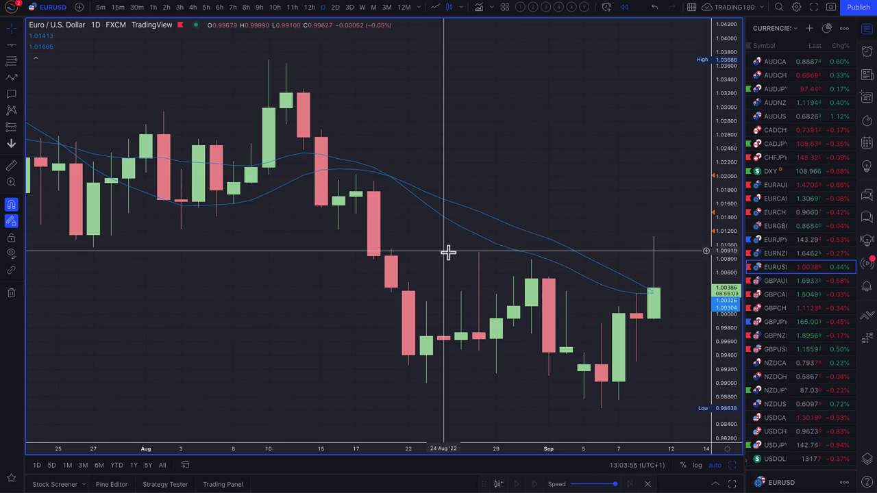
{"action": "scroll", "coordinate": [463, 260], "scroll_direction": "right", "scroll_amount": 3}
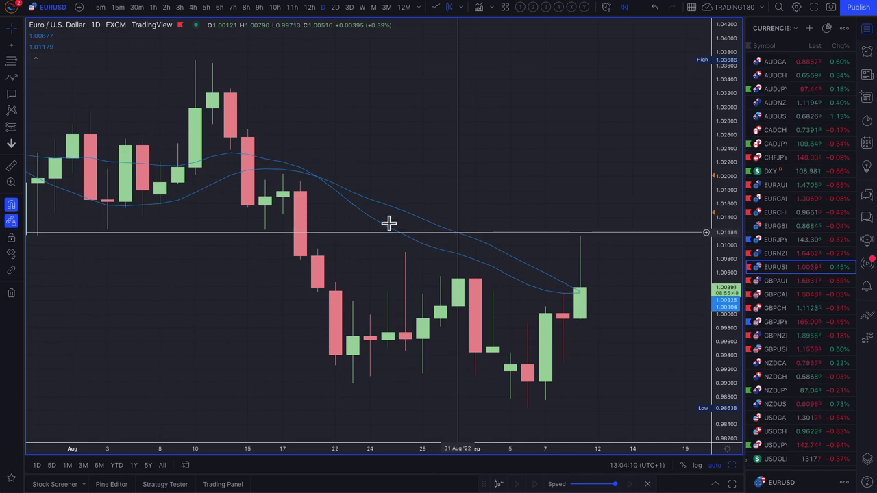
{"action": "scroll", "coordinate": [468, 237], "scroll_direction": "up", "scroll_amount": 2}
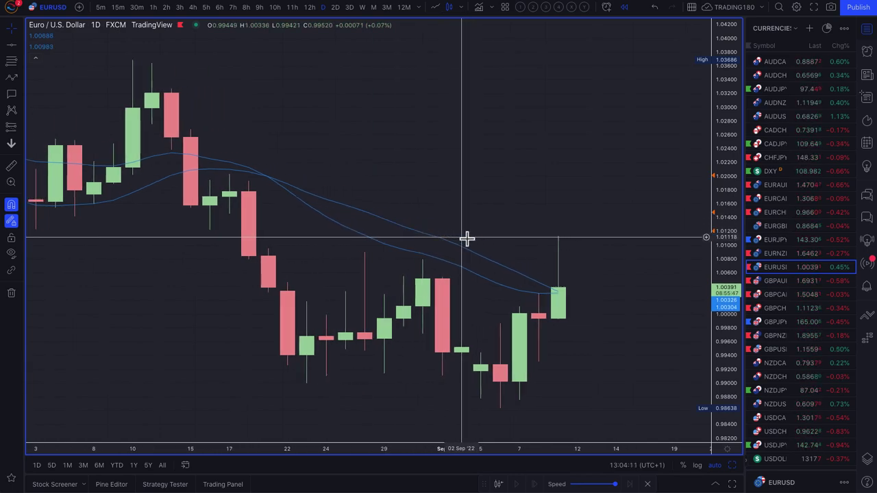
{"action": "left_click", "coordinate": [22, 82]}
{"action": "left_click", "coordinate": [38, 81]}
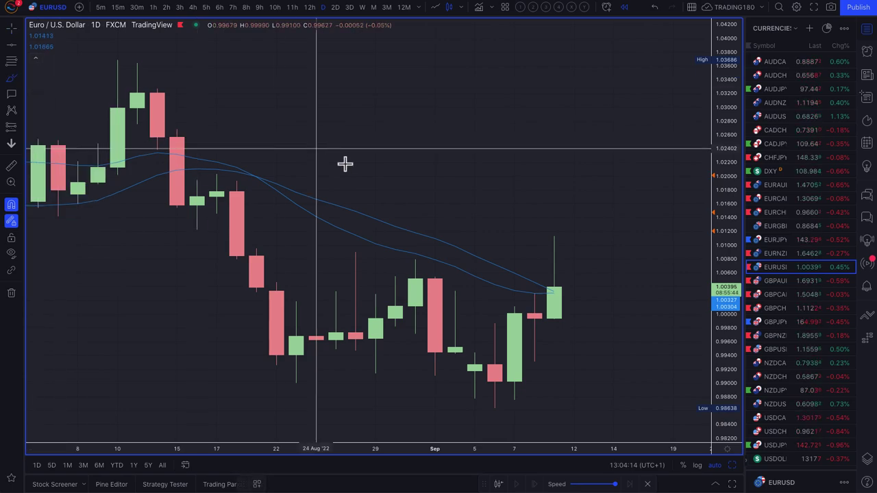
{"action": "mouse_move", "coordinate": [455, 108]}
{"action": "left_mouse_down"}
{"action": "mouse_move", "coordinate": [455, 119]}
{"action": "mouse_move", "coordinate": [468, 111]}
{"action": "left_mouse_up"}
{"action": "left_click_drag", "start_coordinate": [515, 203], "coordinate": [509, 201]}
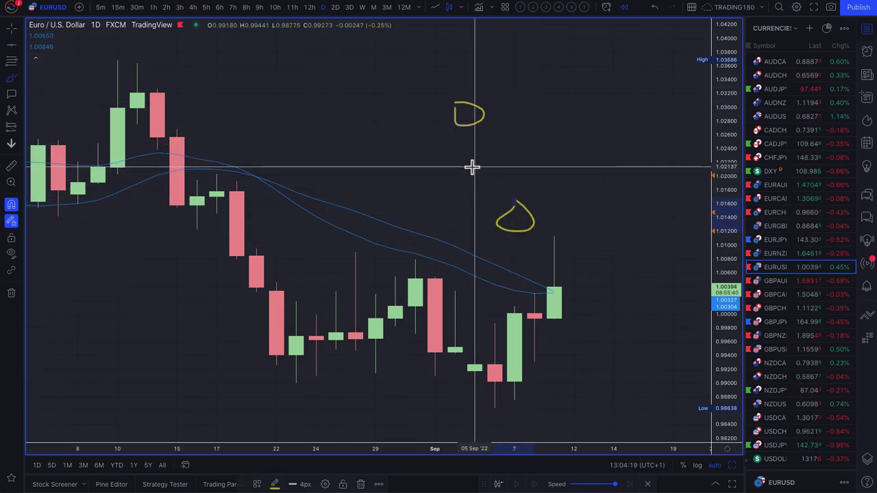
{"action": "left_click_drag", "start_coordinate": [477, 163], "coordinate": [574, 170]}
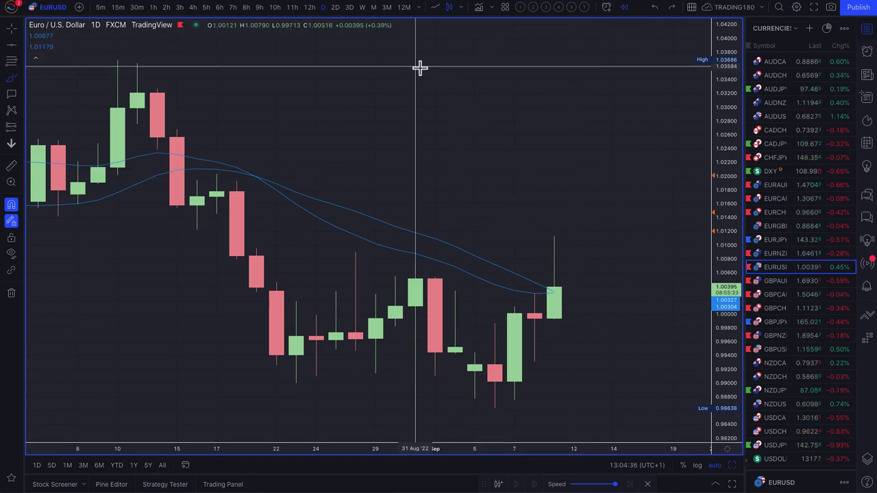
{"action": "mouse_move", "coordinate": [415, 68]}
{"action": "left_mouse_down"}
{"action": "mouse_move", "coordinate": [415, 92]}
{"action": "mouse_move", "coordinate": [452, 101]}
{"action": "left_mouse_up"}
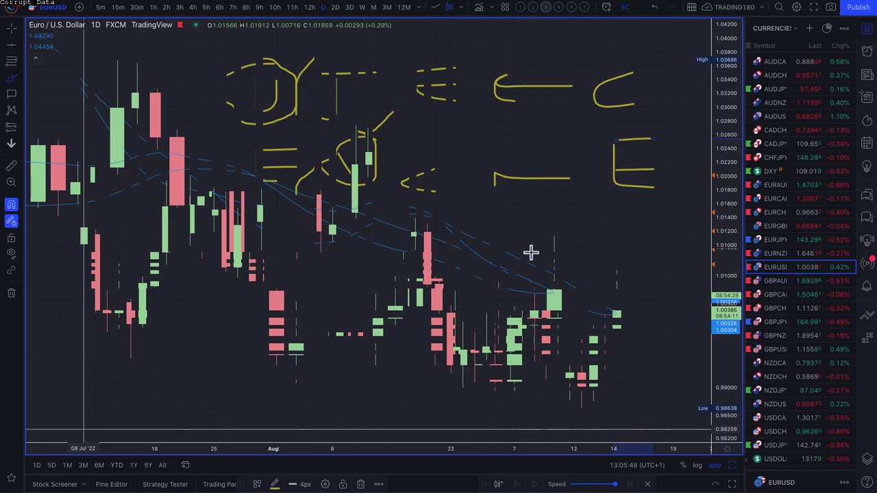
Step: Display EURUSD over the one-month range and handwrite "21 → Month" with the Brush above the price action
{"action": "left_click", "coordinate": [66, 467]}
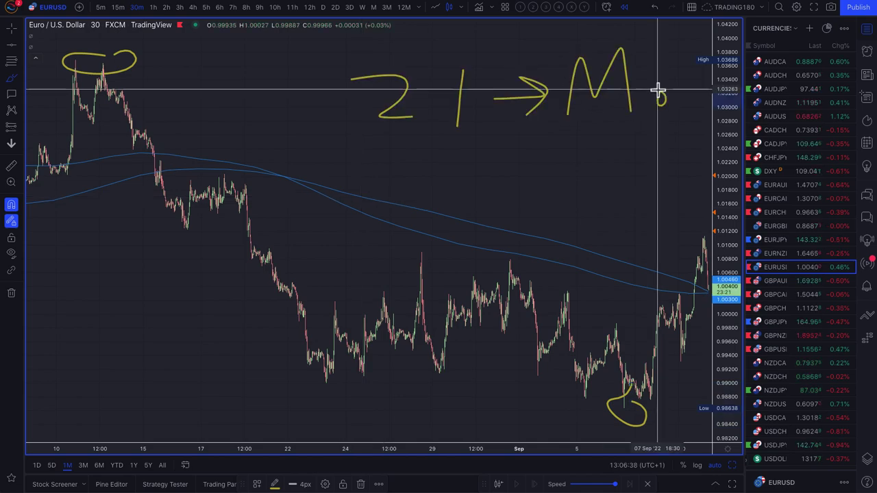
{"action": "mouse_move", "coordinate": [655, 92]}
{"action": "left_mouse_down"}
{"action": "mouse_move", "coordinate": [677, 111]}
{"action": "mouse_move", "coordinate": [685, 73]}
{"action": "left_mouse_up"}
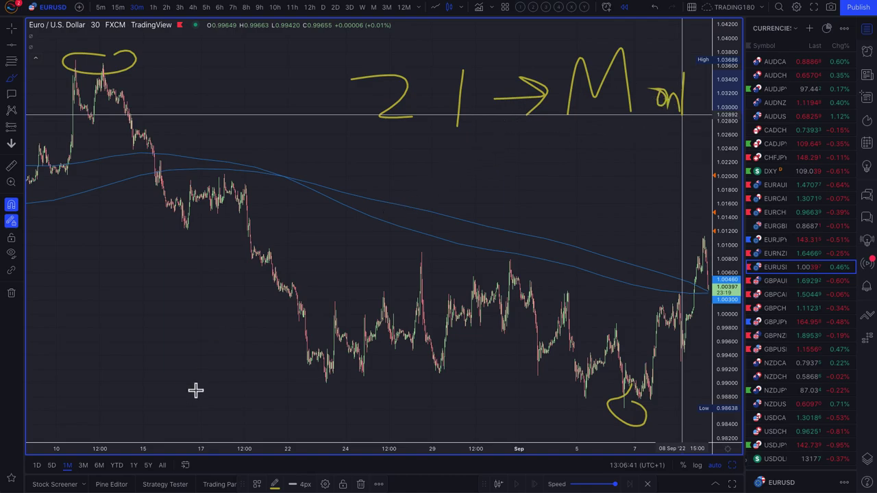
{"action": "left_click", "coordinate": [68, 469]}
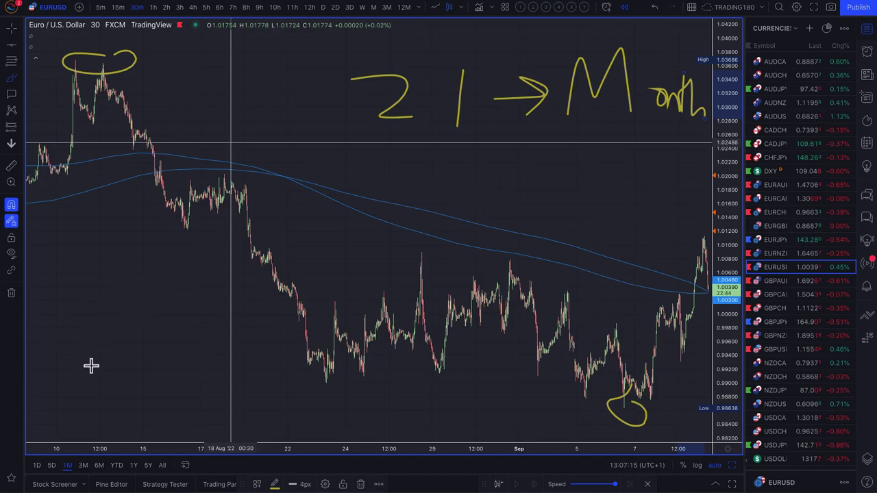
Step: Brush an up arrow beside the latest rally and a diagram with E above an FV line, B and a down arrow below
{"action": "left_click_drag", "start_coordinate": [672, 273], "coordinate": [687, 230]}
{"action": "mouse_move", "coordinate": [91, 390]}
{"action": "left_mouse_down"}
{"action": "mouse_move", "coordinate": [122, 374]}
{"action": "mouse_move", "coordinate": [91, 388]}
{"action": "left_mouse_up"}
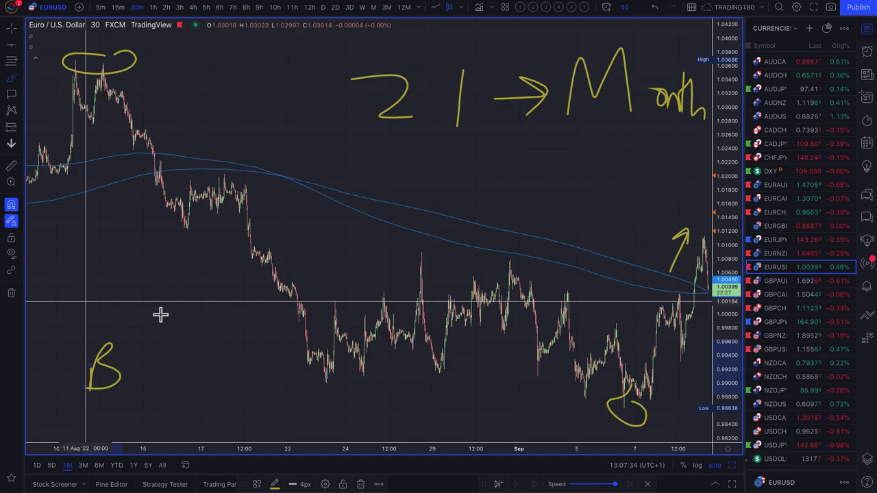
{"action": "left_click_drag", "start_coordinate": [159, 313], "coordinate": [155, 353]}
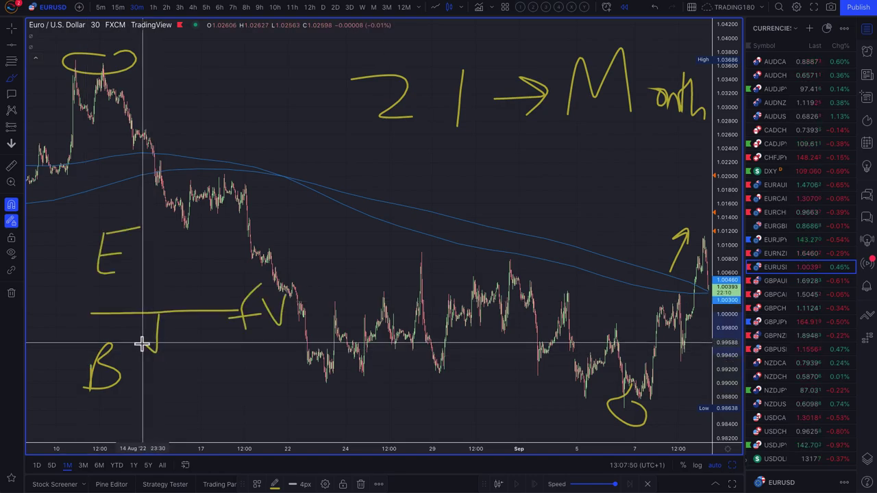
{"action": "left_click_drag", "start_coordinate": [159, 352], "coordinate": [172, 336]}
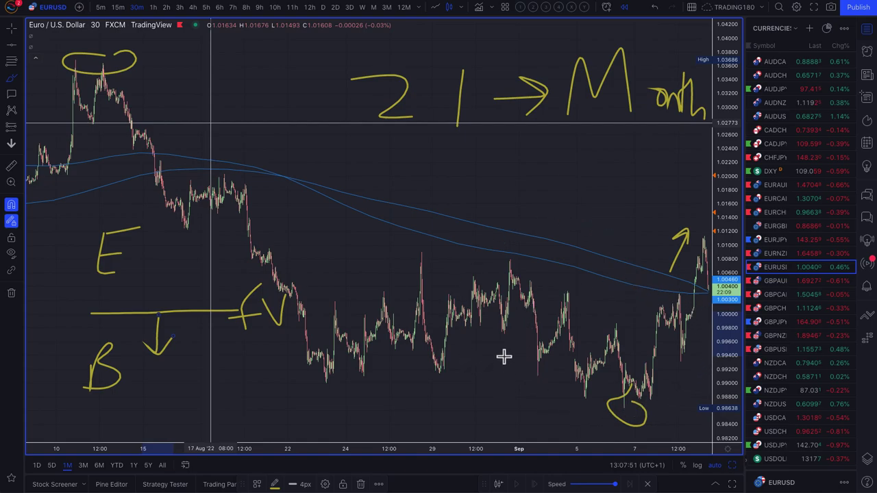
Step: Brush an X below the late-August candles and circle the early-September price action around the low
{"action": "left_click_drag", "start_coordinate": [469, 343], "coordinate": [506, 390]}
{"action": "left_click_drag", "start_coordinate": [505, 340], "coordinate": [466, 388]}
{"action": "left_click_drag", "start_coordinate": [616, 287], "coordinate": [644, 287]}
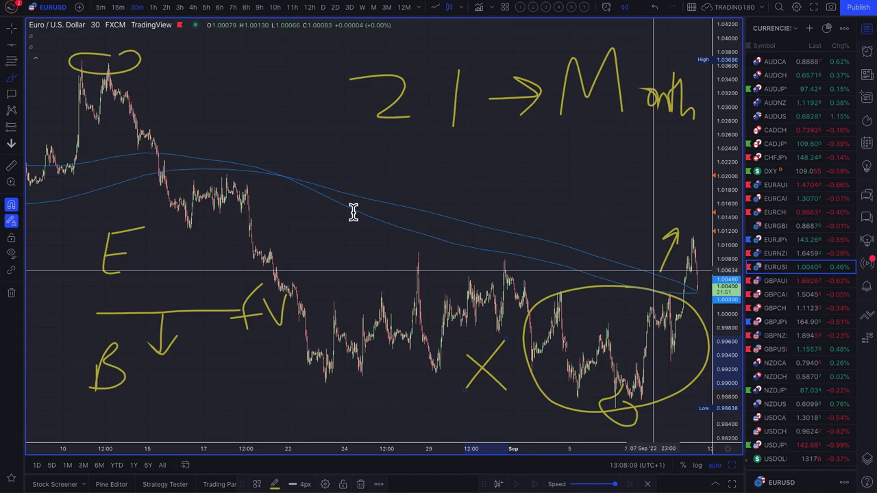
Step: Switch to the research PDF, review the GBP and EURUSD bias and forecasts on page 5, and return to the TradingView chart
{"action": "key", "text": "super+Tab"}
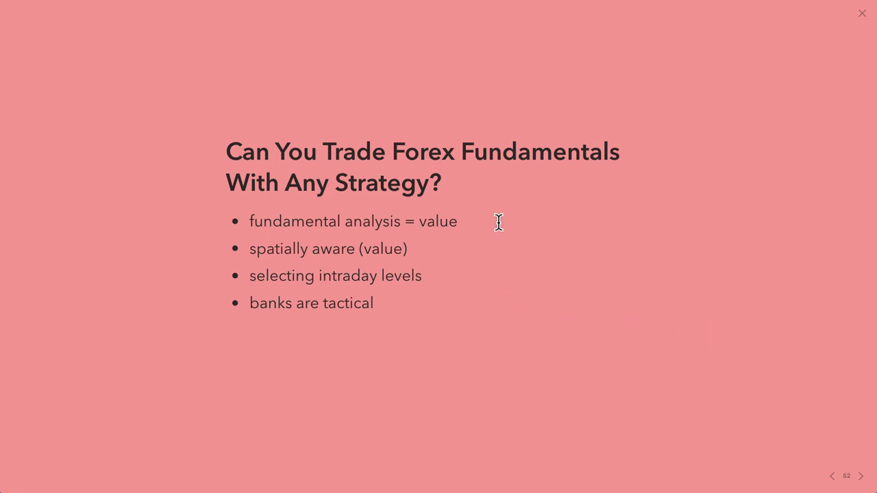
{"action": "key", "text": "alt+Tab"}
{"action": "scroll", "coordinate": [498, 222], "scroll_direction": "down", "scroll_amount": 3}
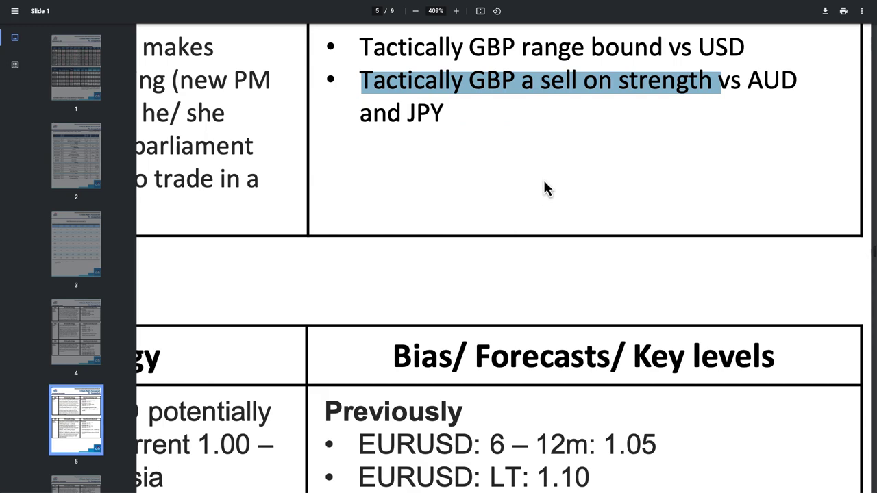
{"action": "scroll", "coordinate": [545, 188], "scroll_direction": "down", "scroll_amount": 4}
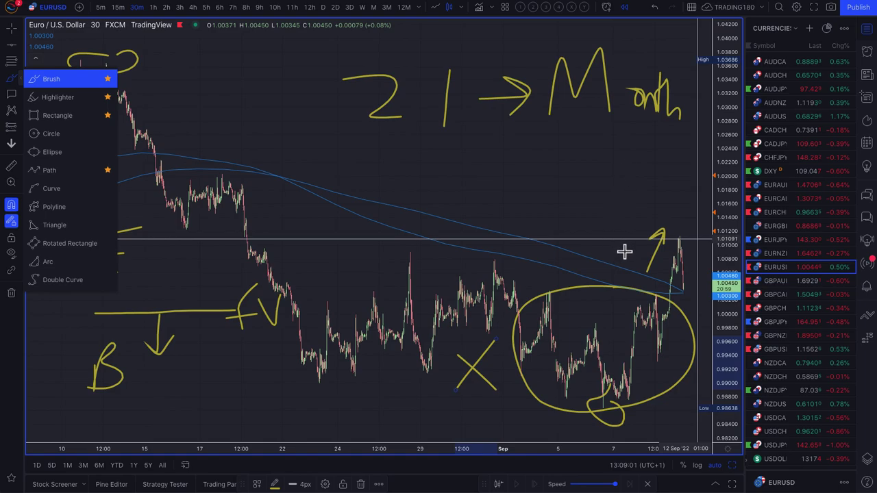
{"action": "scroll", "coordinate": [624, 252], "scroll_direction": "up", "scroll_amount": 5}
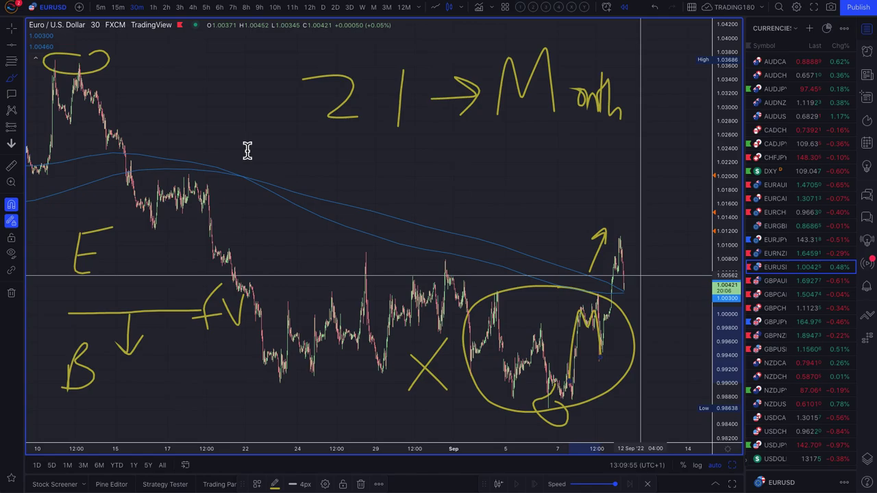
Step: Switch to Discord, look through the Trading180 server's course and market analysis channels, and return to the presentation slide
{"action": "key", "text": "super+Tab"}
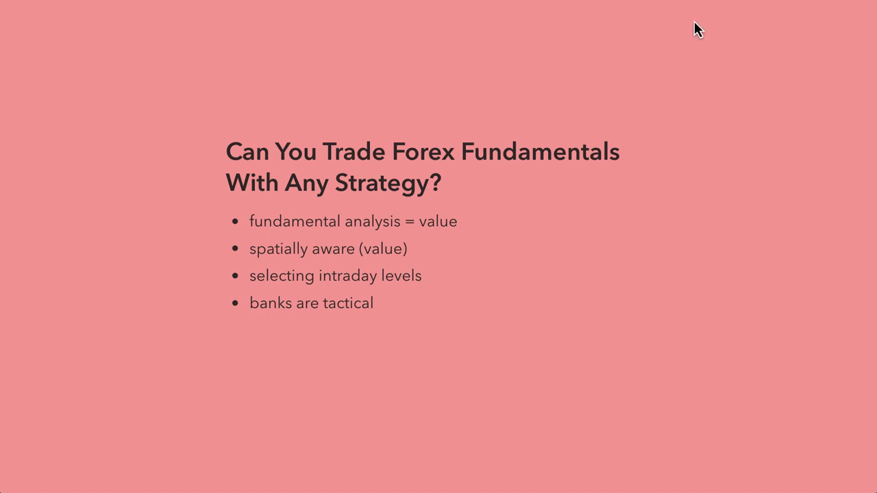
{"action": "key", "text": "super+Tab"}
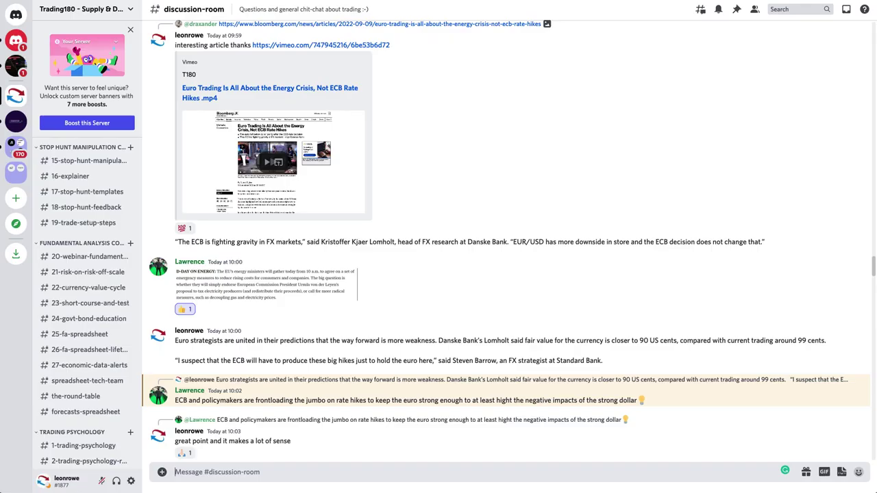
{"action": "scroll", "coordinate": [99, 197], "scroll_direction": "up", "scroll_amount": 3}
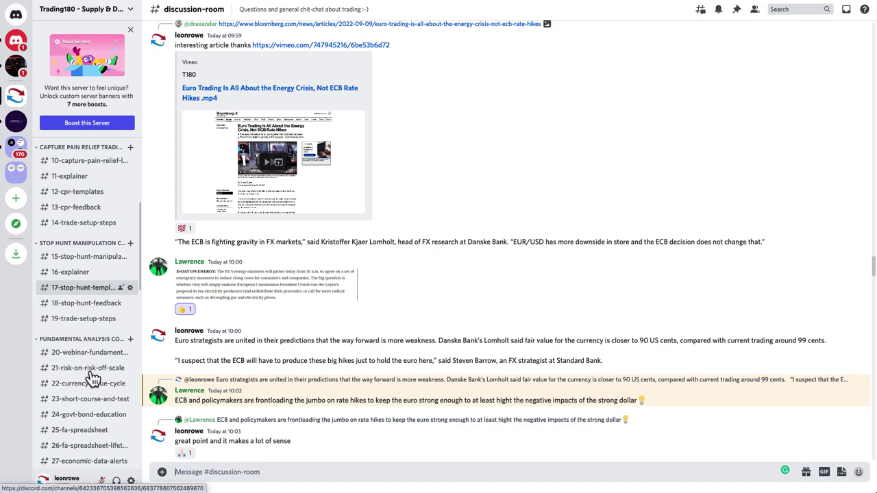
{"action": "scroll", "coordinate": [92, 378], "scroll_direction": "up", "scroll_amount": 3}
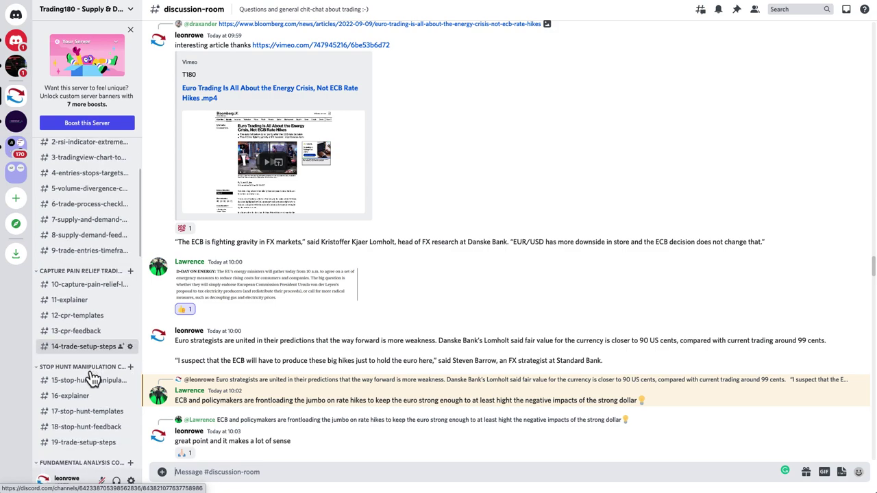
{"action": "scroll", "coordinate": [93, 376], "scroll_direction": "down", "scroll_amount": 1}
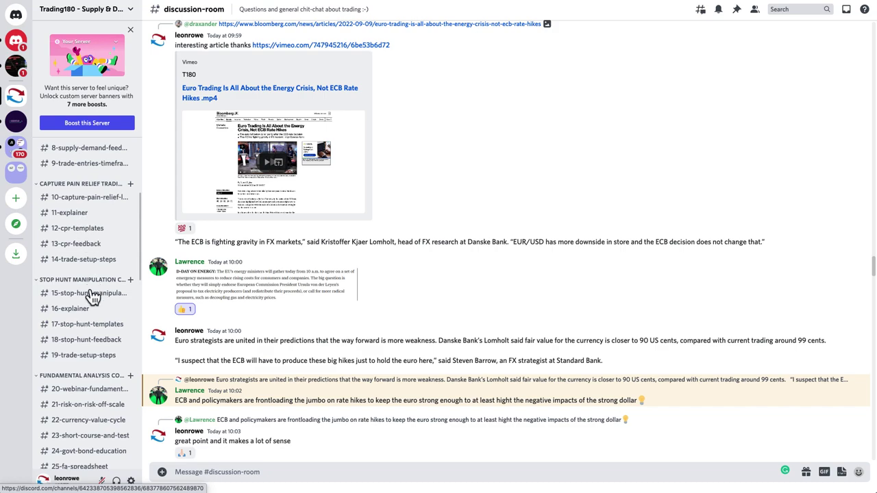
{"action": "scroll", "coordinate": [82, 288], "scroll_direction": "down", "scroll_amount": 5}
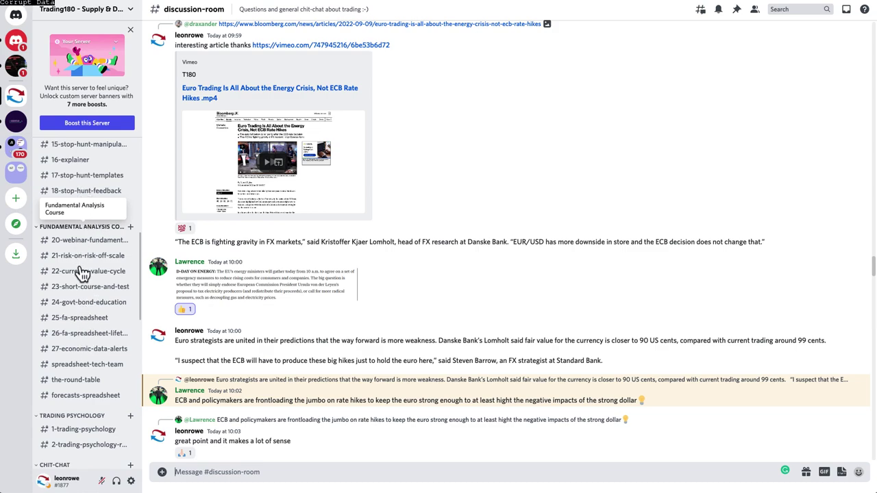
{"action": "scroll", "coordinate": [82, 274], "scroll_direction": "down", "scroll_amount": 1}
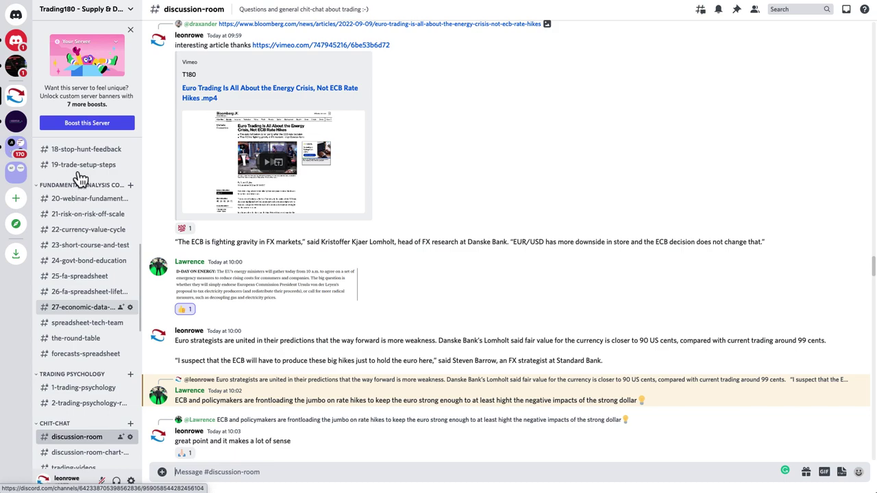
{"action": "scroll", "coordinate": [82, 312], "scroll_direction": "down", "scroll_amount": 5}
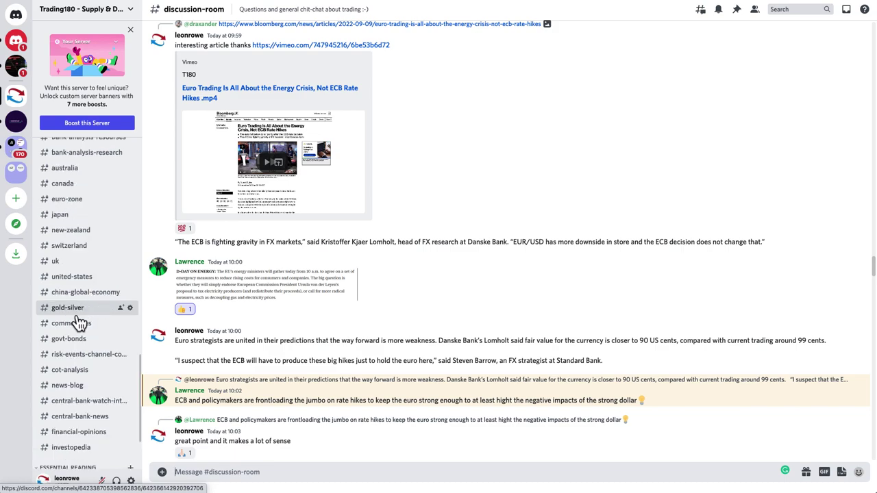
{"action": "left_click", "coordinate": [72, 355]}
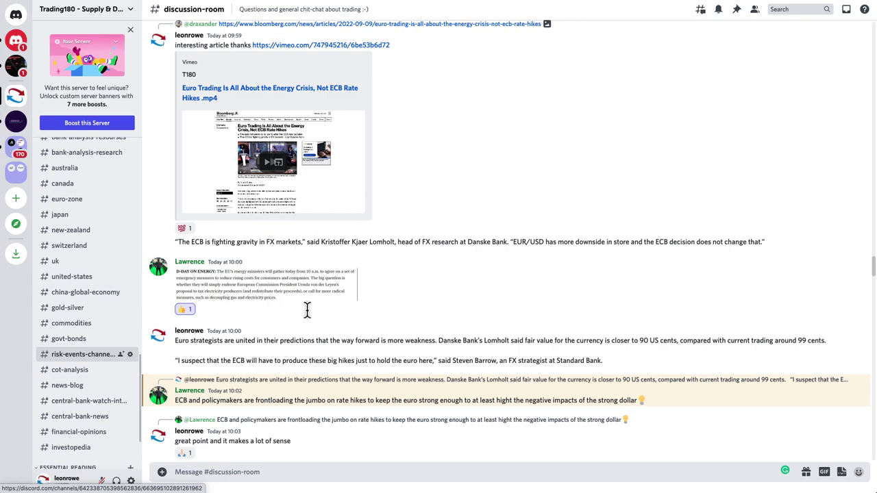
{"action": "key", "text": "super+Tab"}
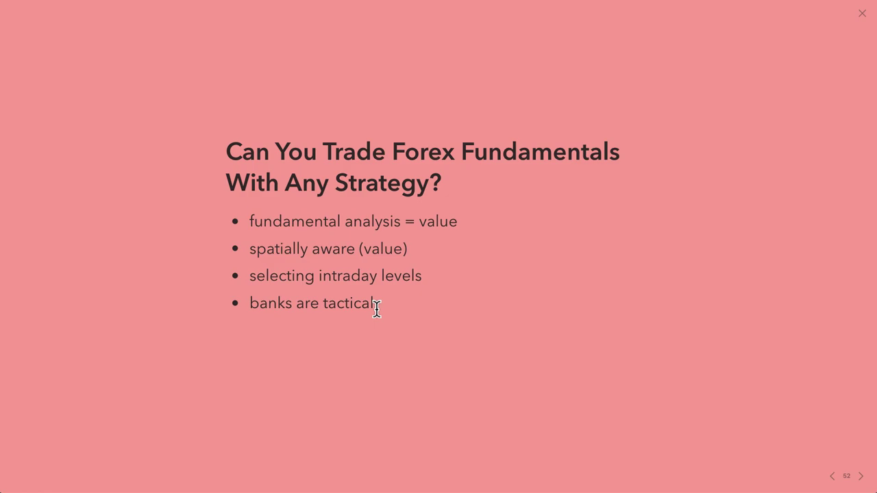